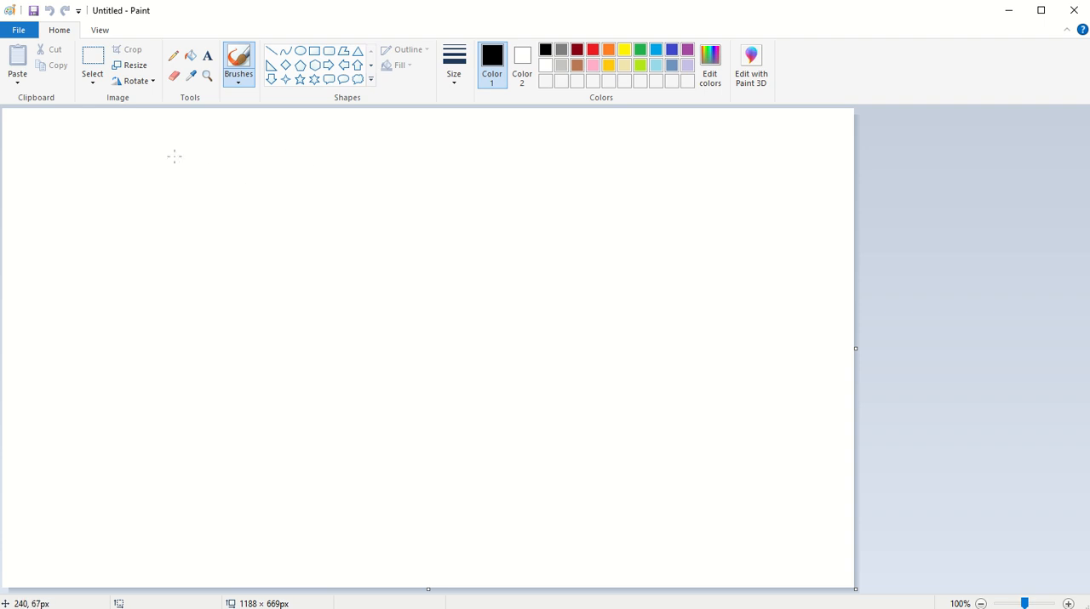
Resize the canvas to 600 by 400 pixels with the aspect ratio unlocked.
click(144, 70)
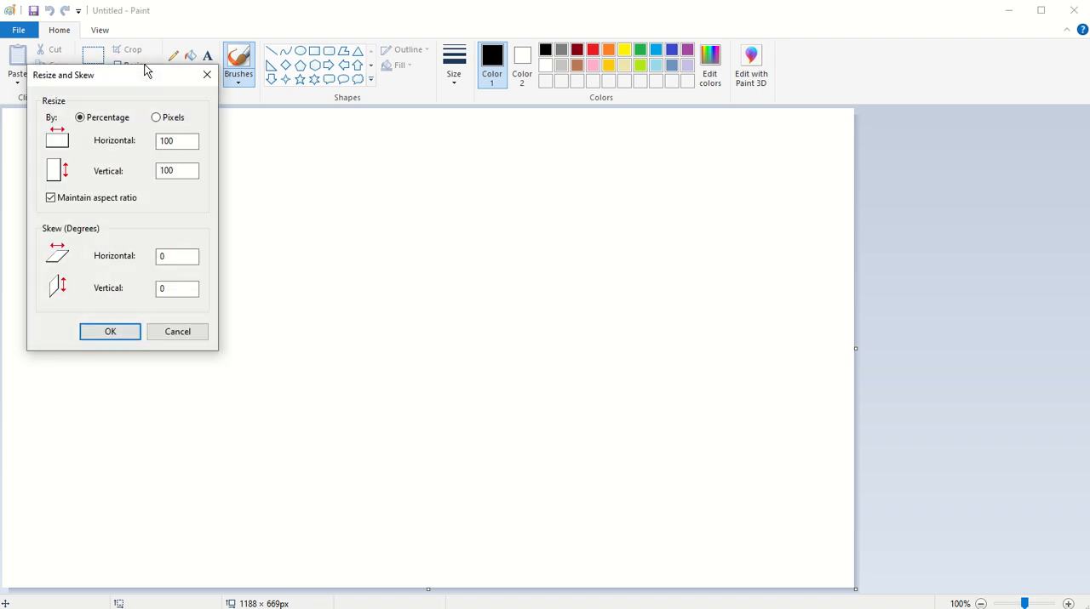
click(165, 119)
click(51, 200)
drag(183, 143, 154, 140)
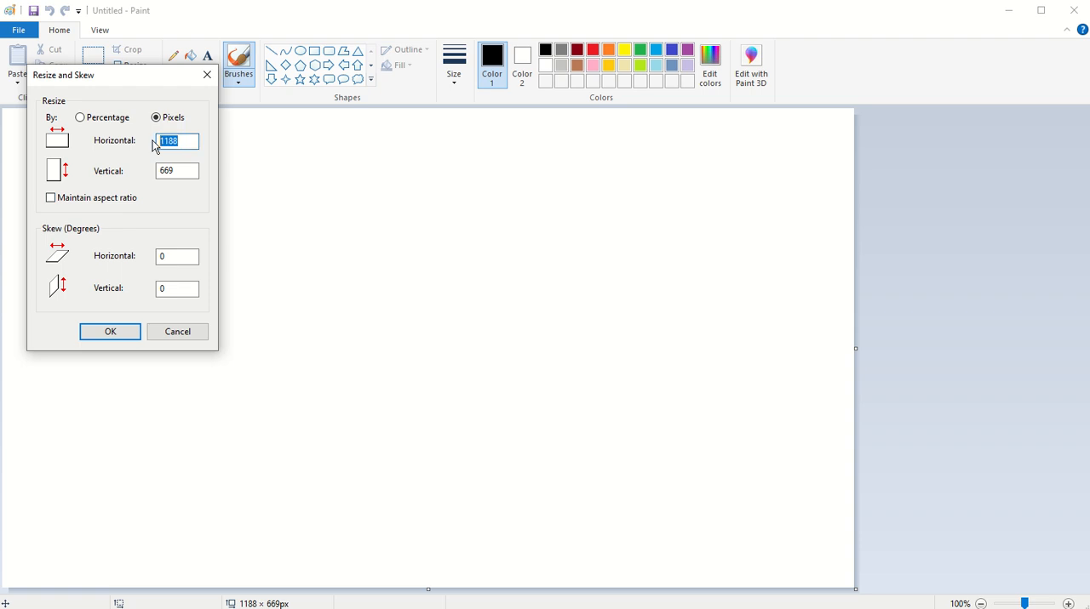
text(600)
drag(174, 172, 148, 173)
text(400)
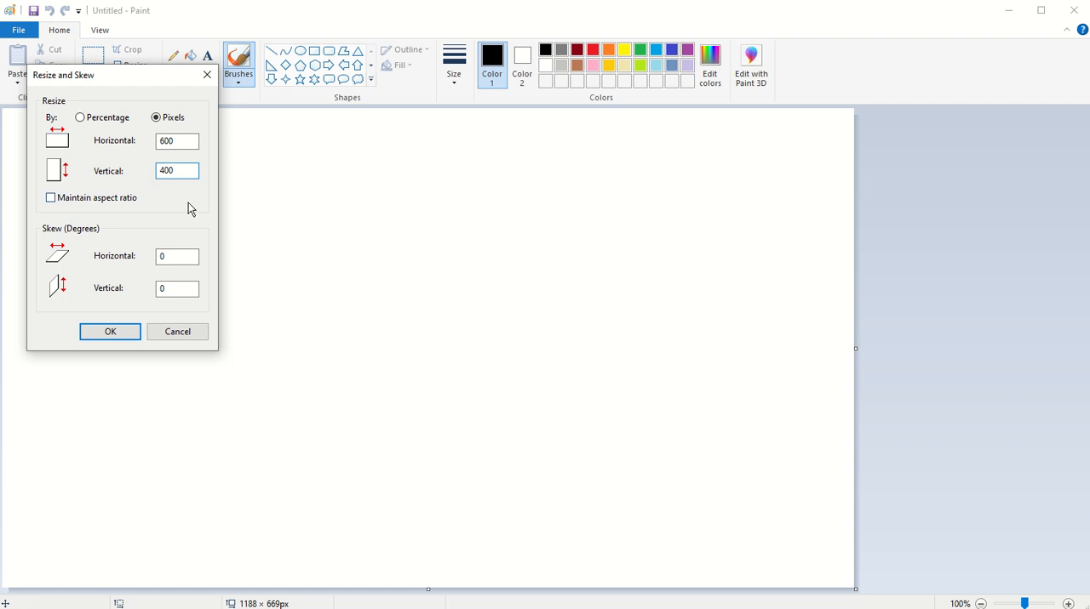
click(120, 337)
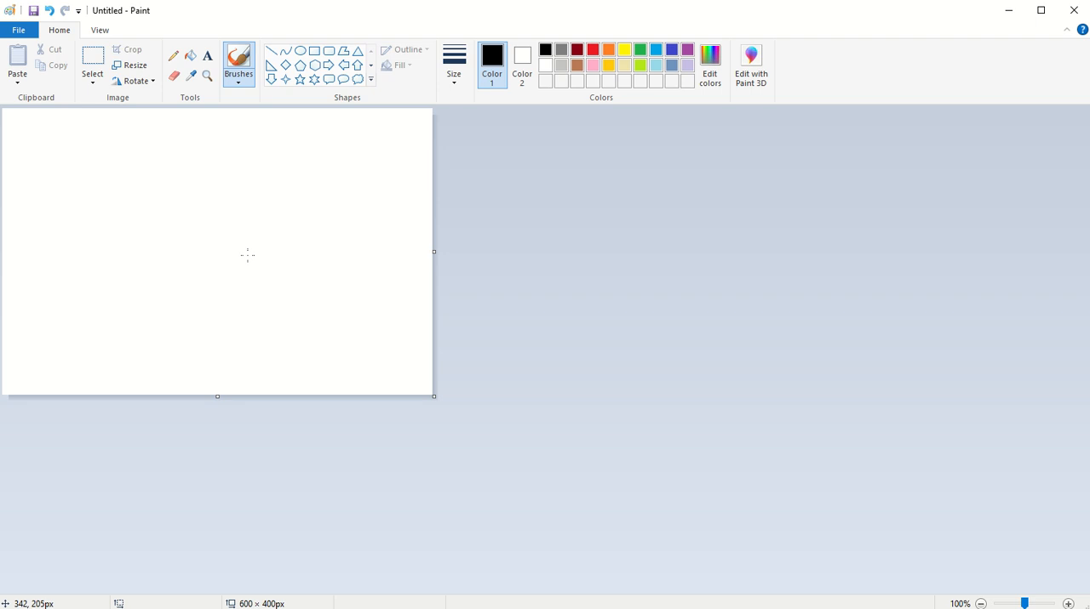
Cover the whole canvas with a rectangle for the sky, using light turquoise for both Color 1 and Color 2.
click(659, 67)
click(521, 65)
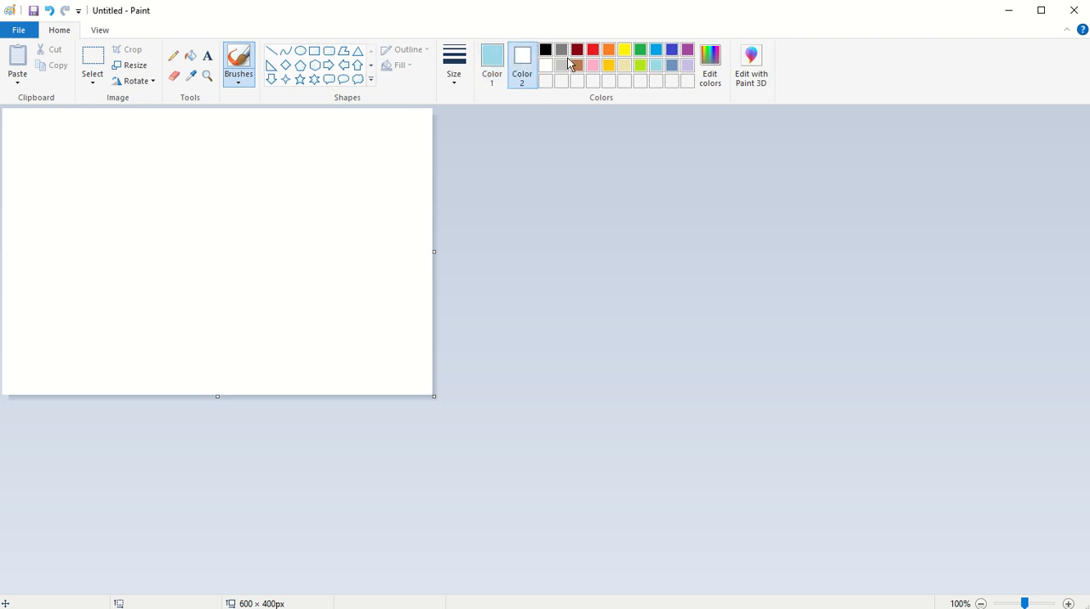
click(659, 68)
click(314, 50)
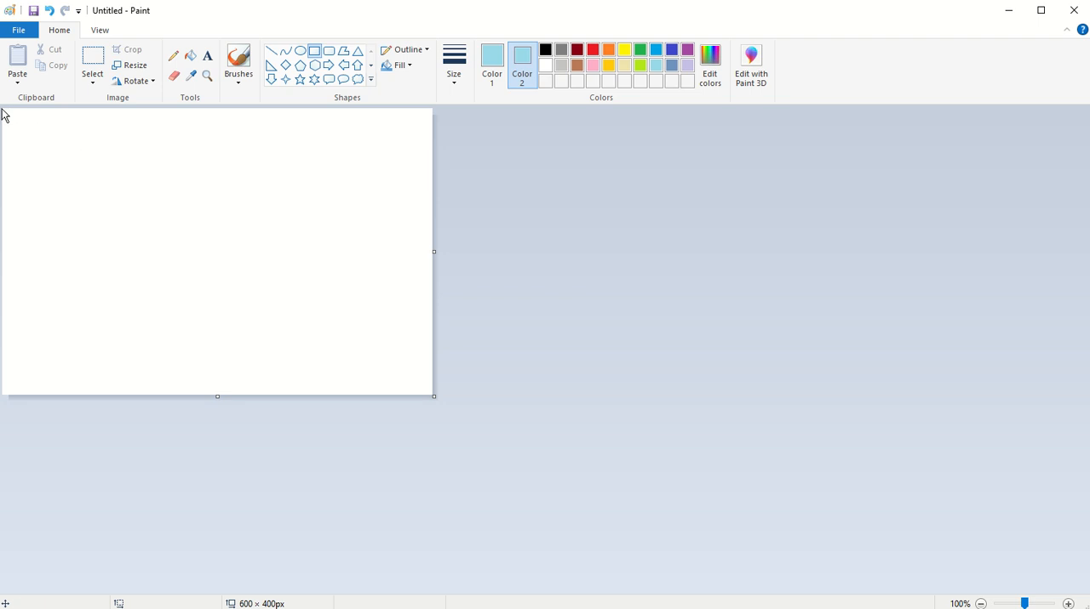
drag(5, 110, 41, 119)
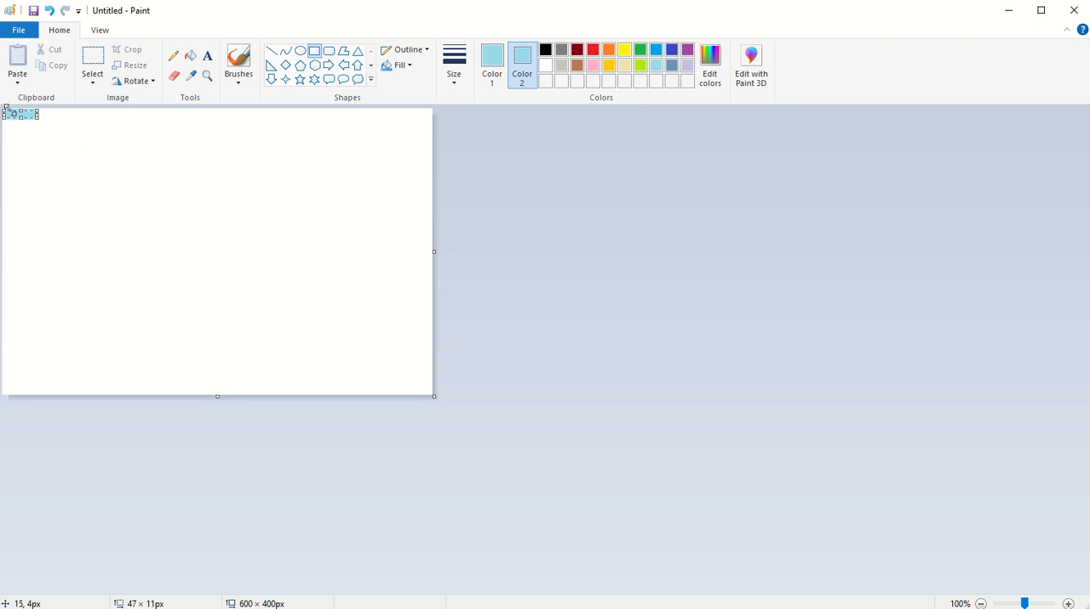
click(59, 128)
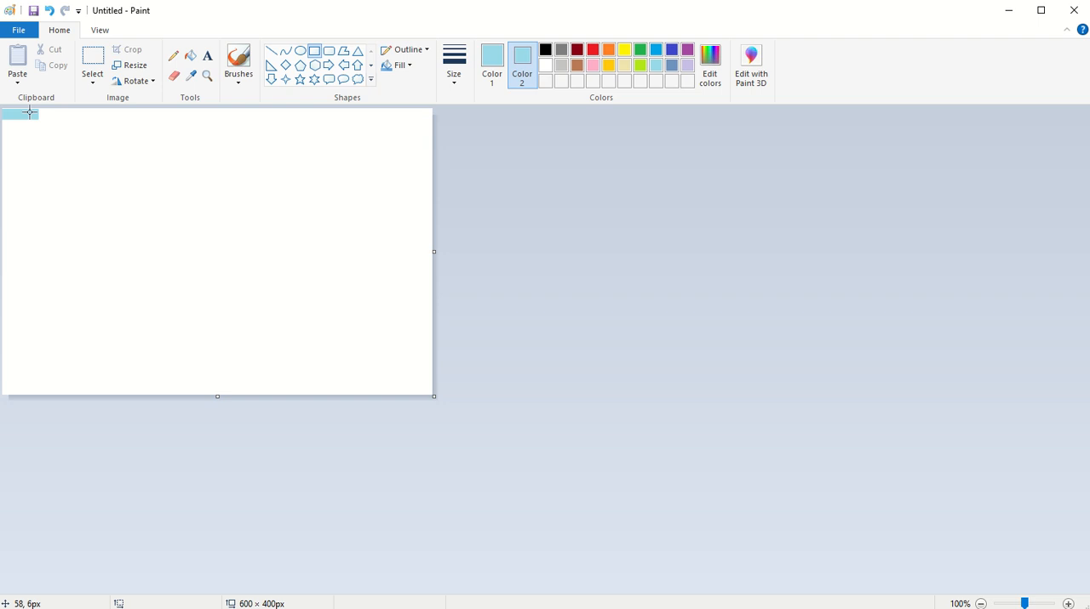
drag(6, 108, 431, 397)
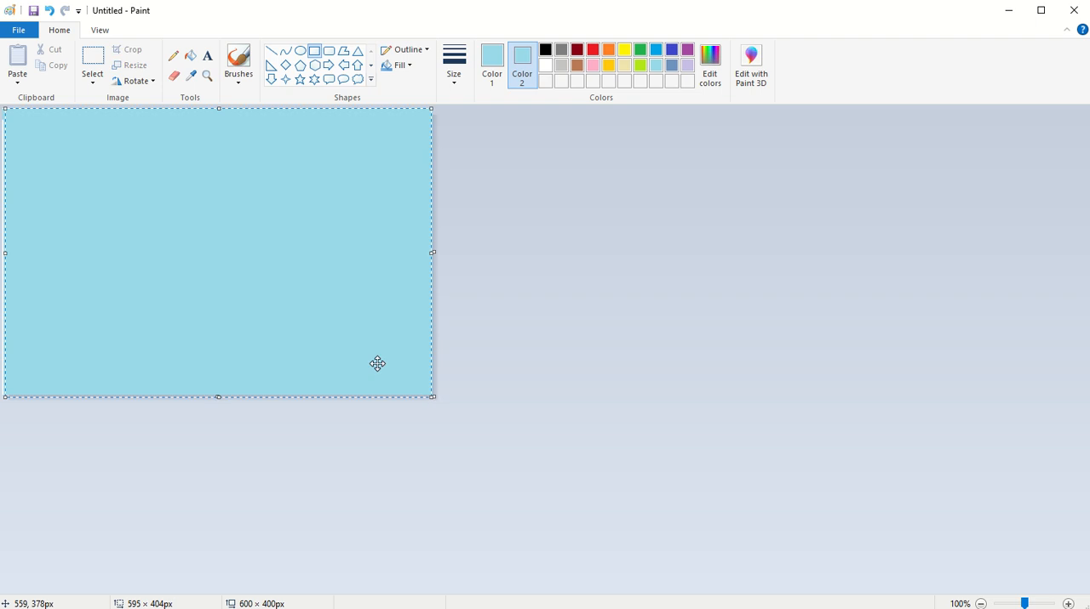
drag(8, 252, 5, 252)
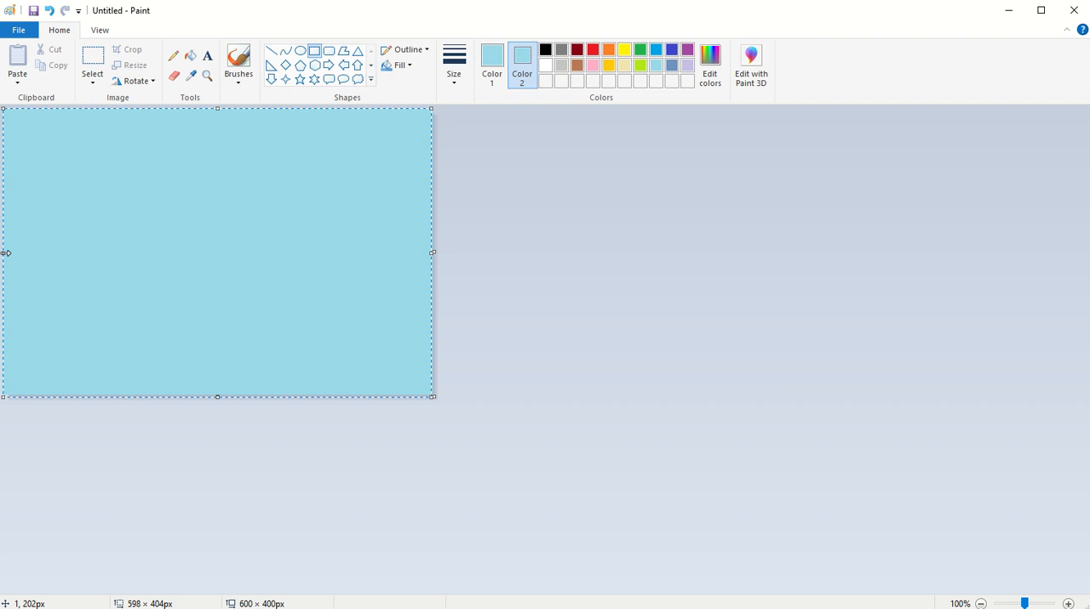
click(549, 278)
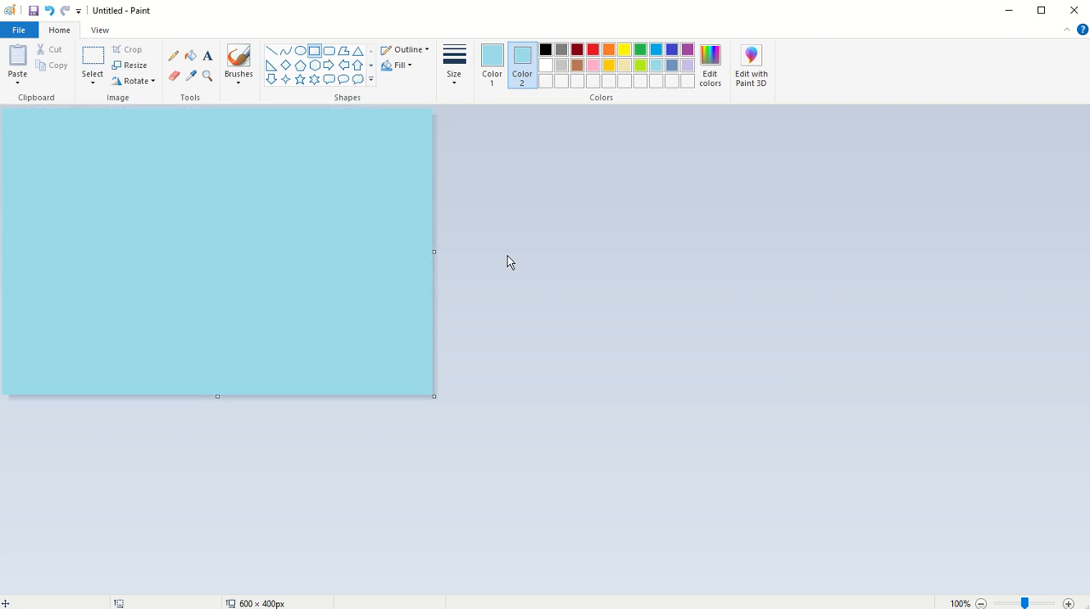
Draw a full-width lime rectangle about 91 px high along the canvas's lower edge as grass, with lime for both colors.
click(493, 61)
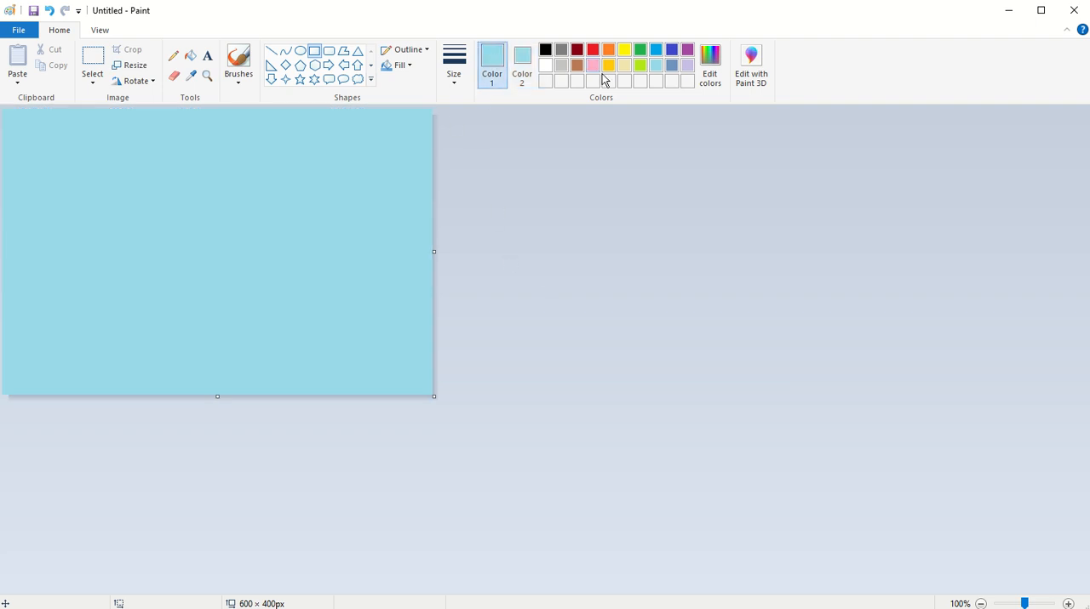
click(642, 67)
click(527, 61)
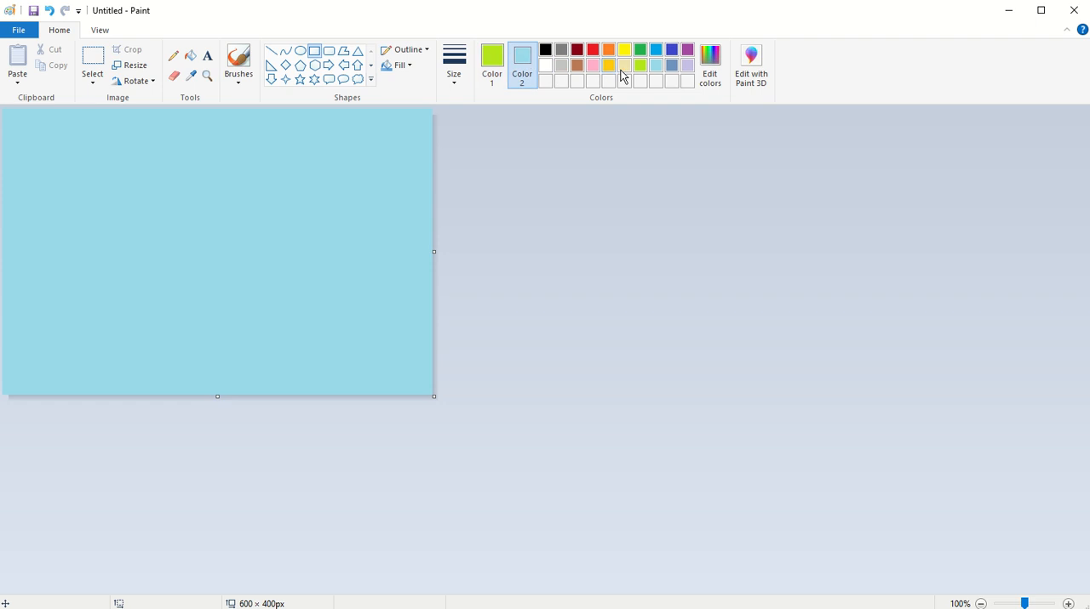
click(641, 68)
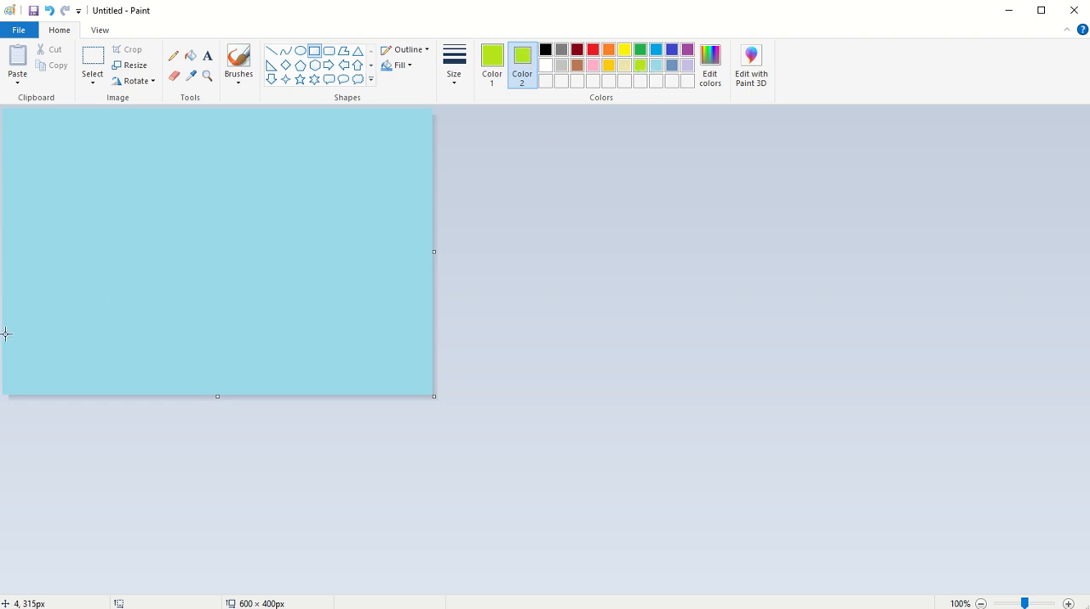
drag(4, 334, 432, 397)
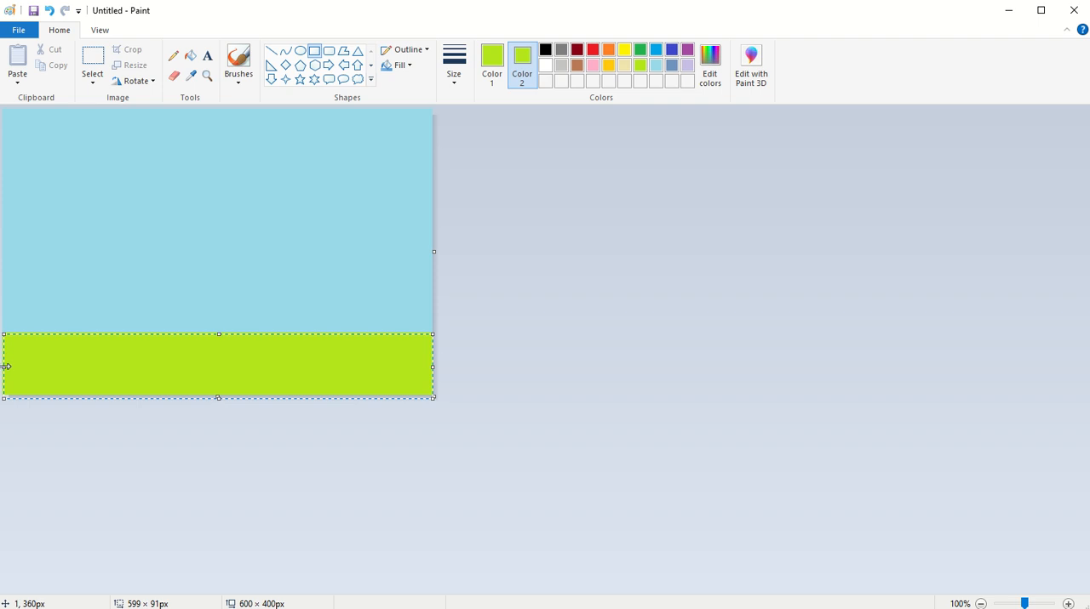
drag(6, 367, 4, 367)
click(604, 366)
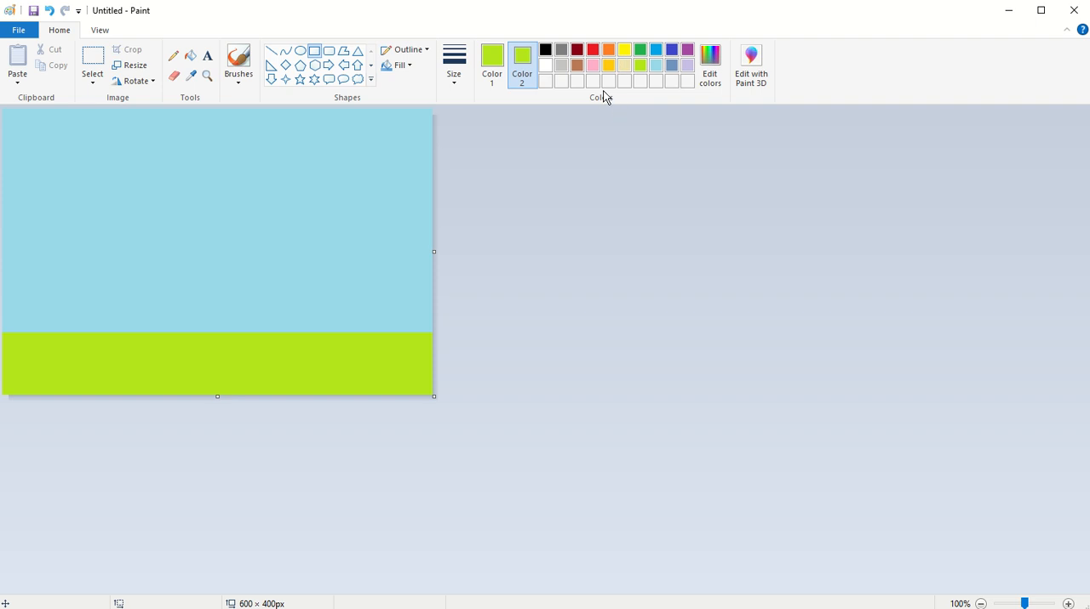
Draw a gold square standing on the grass in the right half of the picture as the house wall, with gold for both colors.
click(608, 68)
click(492, 64)
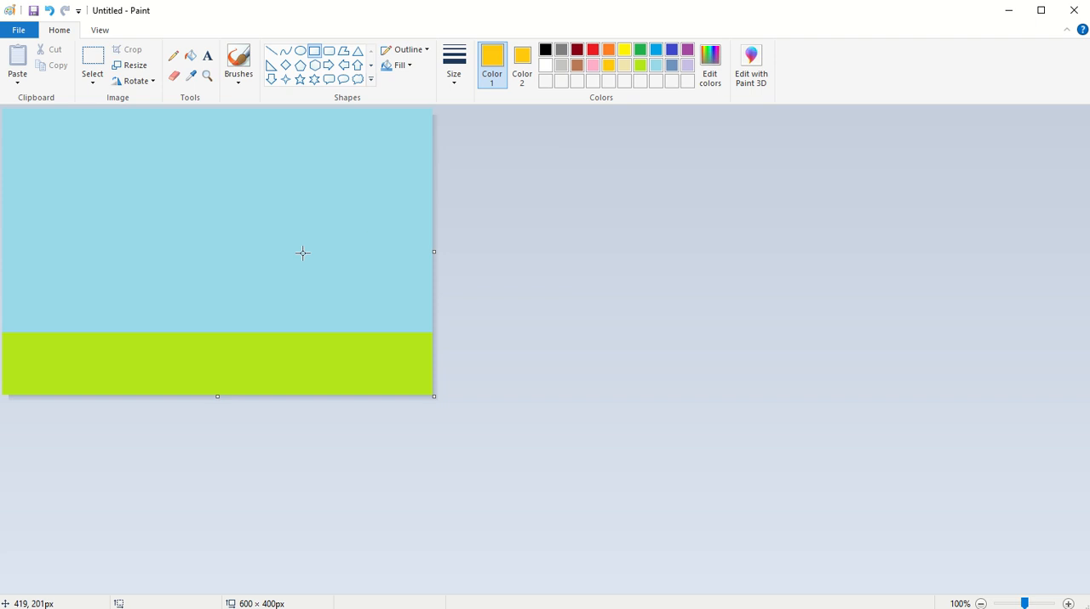
drag(290, 264, 357, 332)
click(474, 294)
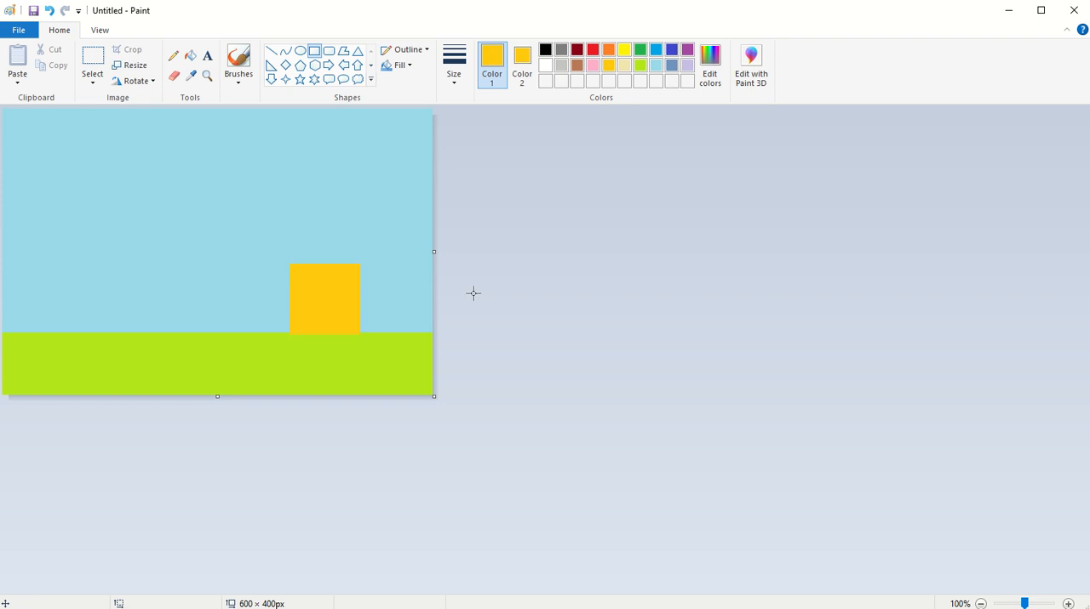
Draw a brown right triangle about 63 × 61 px on top of the gold square as the right half of the roof.
click(271, 68)
click(577, 65)
click(522, 64)
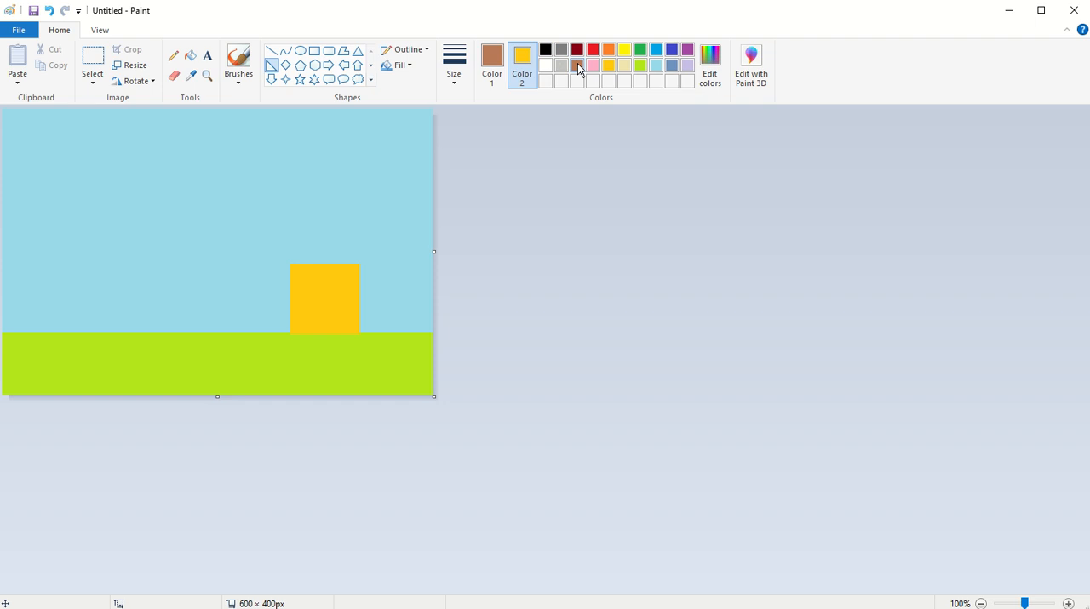
click(577, 65)
drag(234, 220, 345, 242)
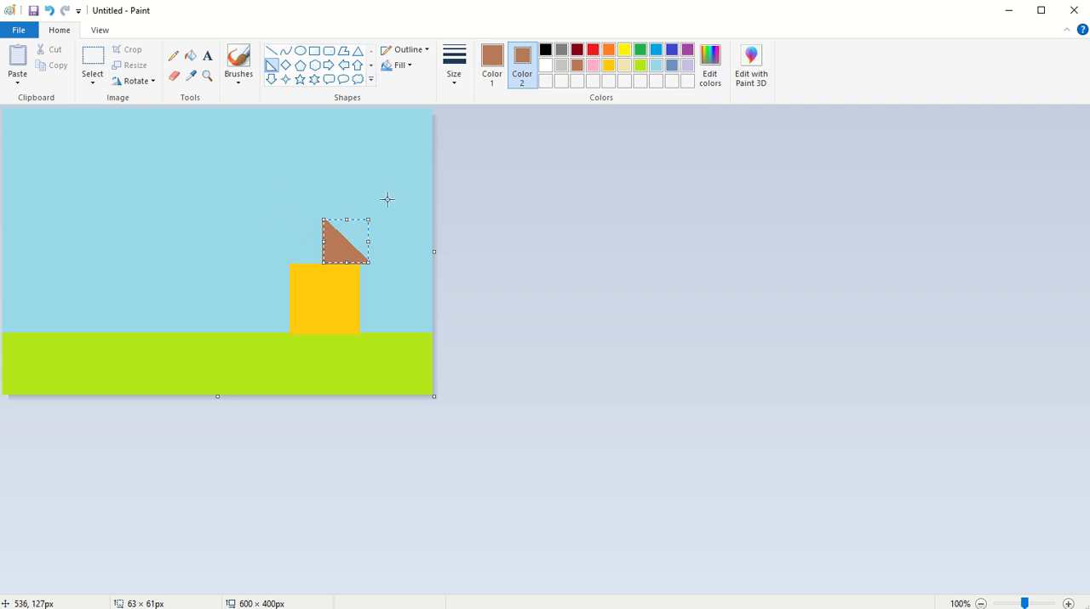
click(464, 220)
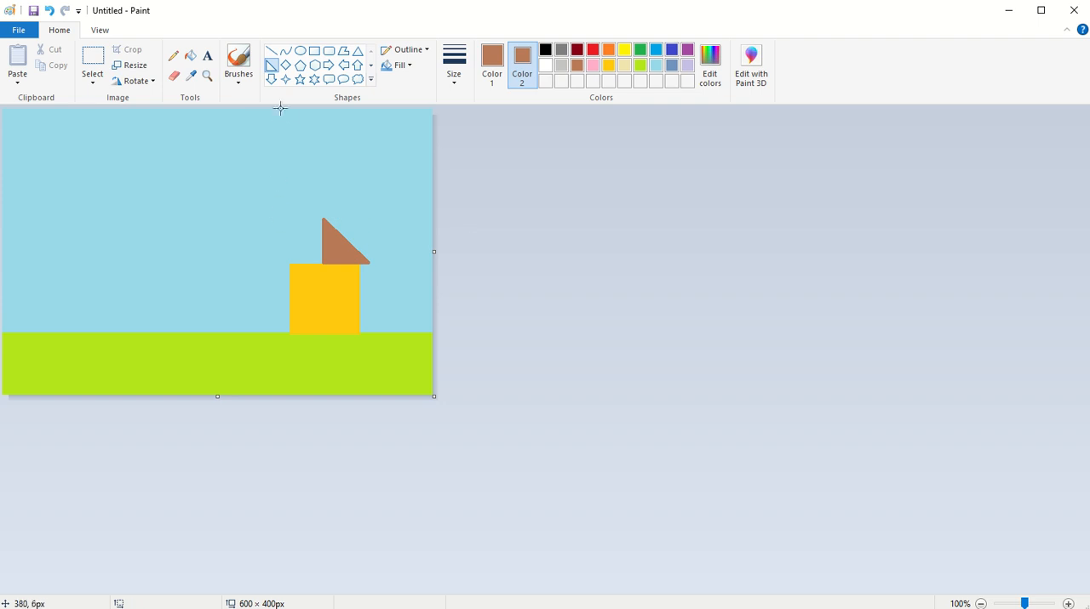
Draw a second brown right triangle about 65 × 65 px, flipped horizontally and fitted against the first to complete the roof.
mouse_move(235, 206)
mouse_down()
mouse_move(273, 256)
mouse_move(354, 252)
mouse_move(377, 238)
mouse_move(380, 249)
mouse_up()
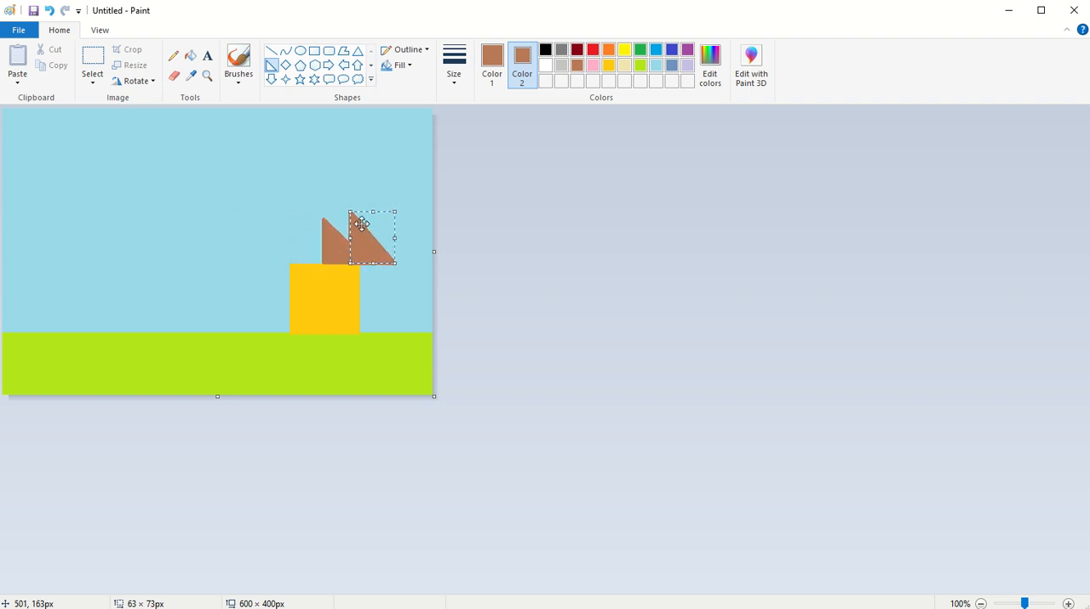
drag(370, 212, 286, 238)
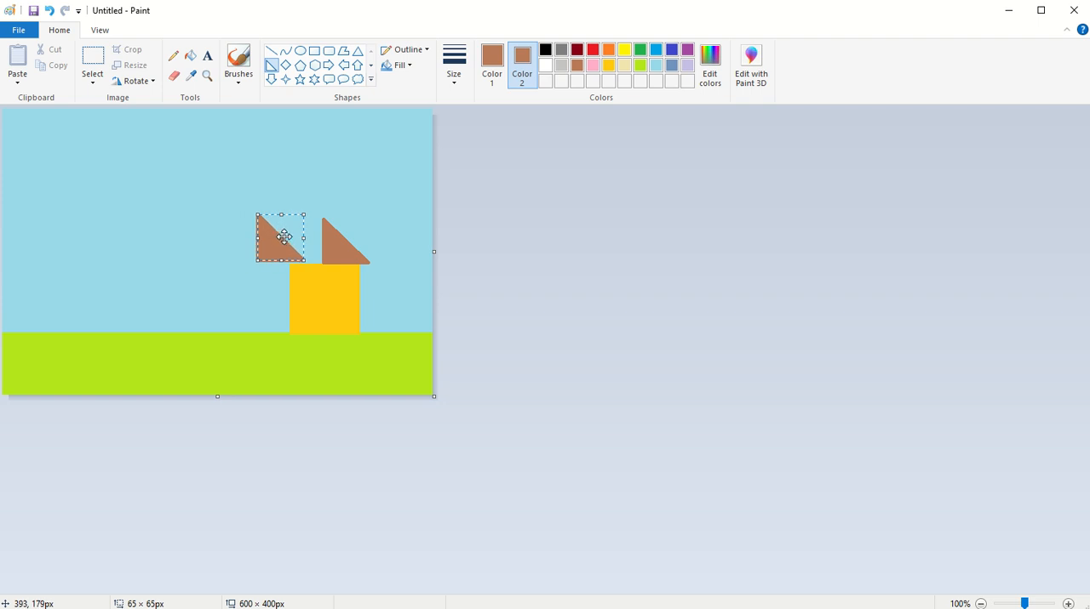
click(153, 81)
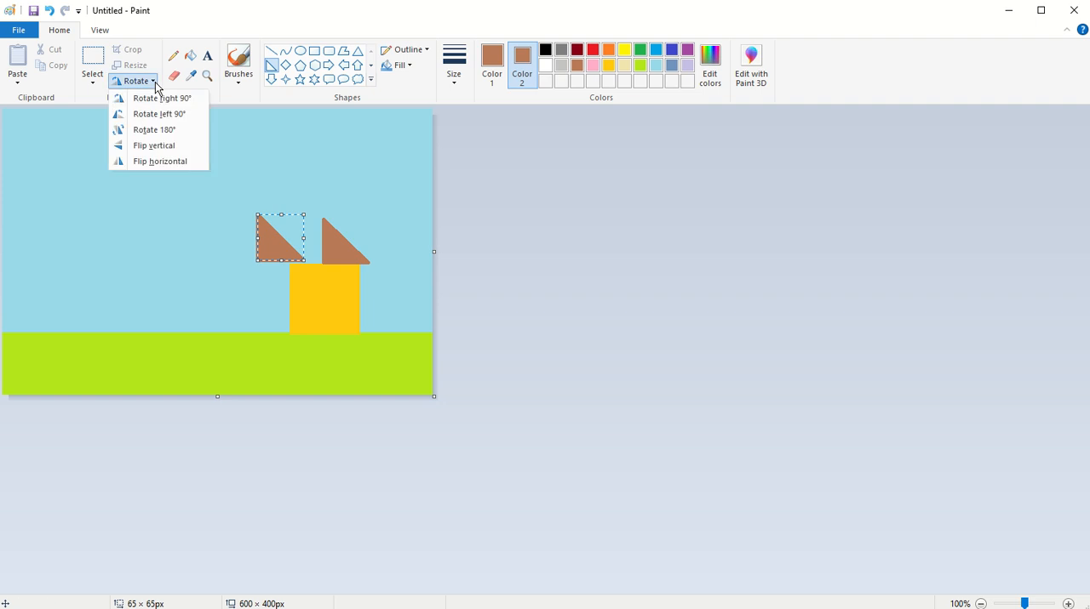
click(160, 161)
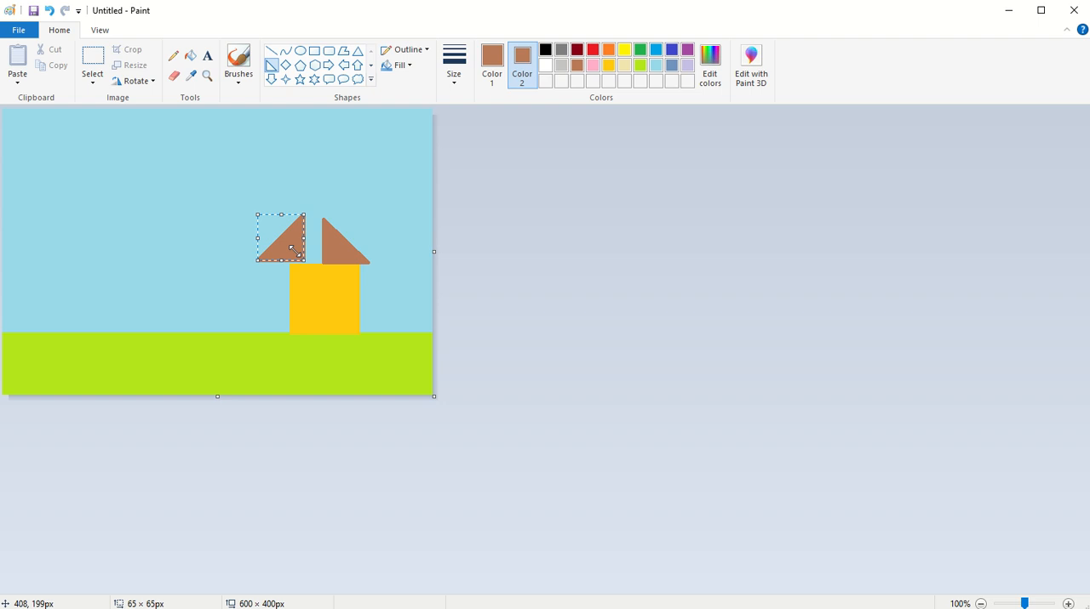
mouse_move(292, 250)
mouse_down()
mouse_move(282, 241)
mouse_move(302, 255)
mouse_move(303, 246)
mouse_up()
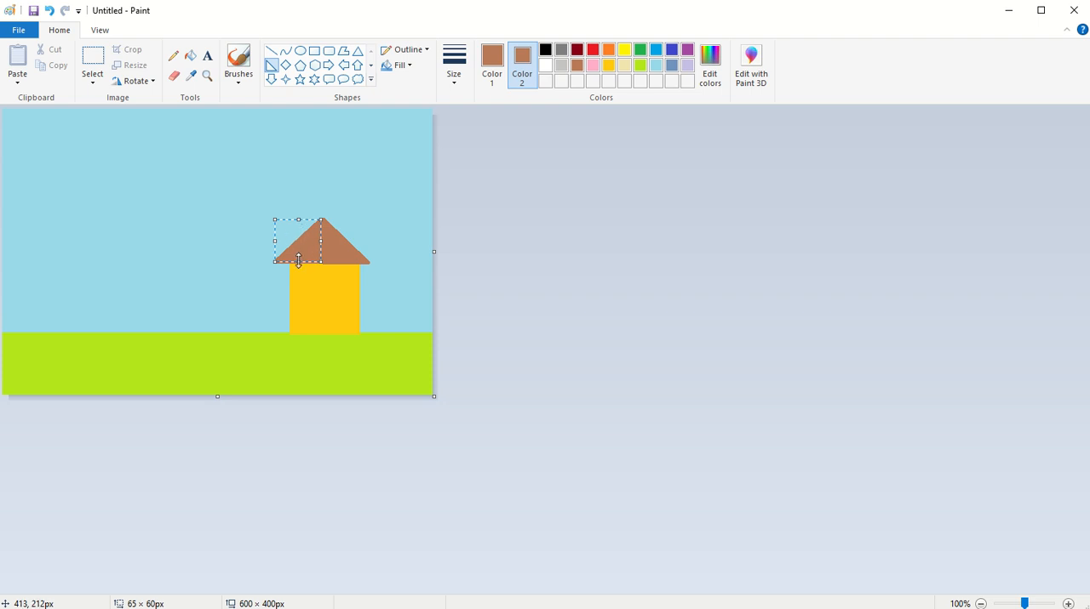
drag(294, 262, 295, 263)
click(231, 250)
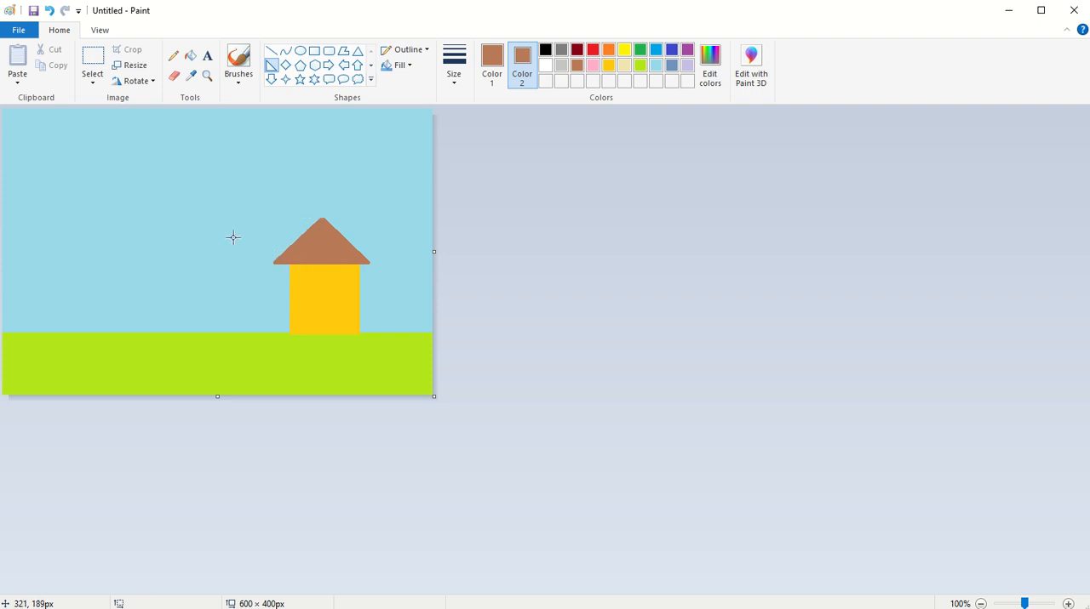
Draw an upright rectangle about 21 × 68 px on the grass line left of the house, with its outline and fill recolored green.
click(314, 52)
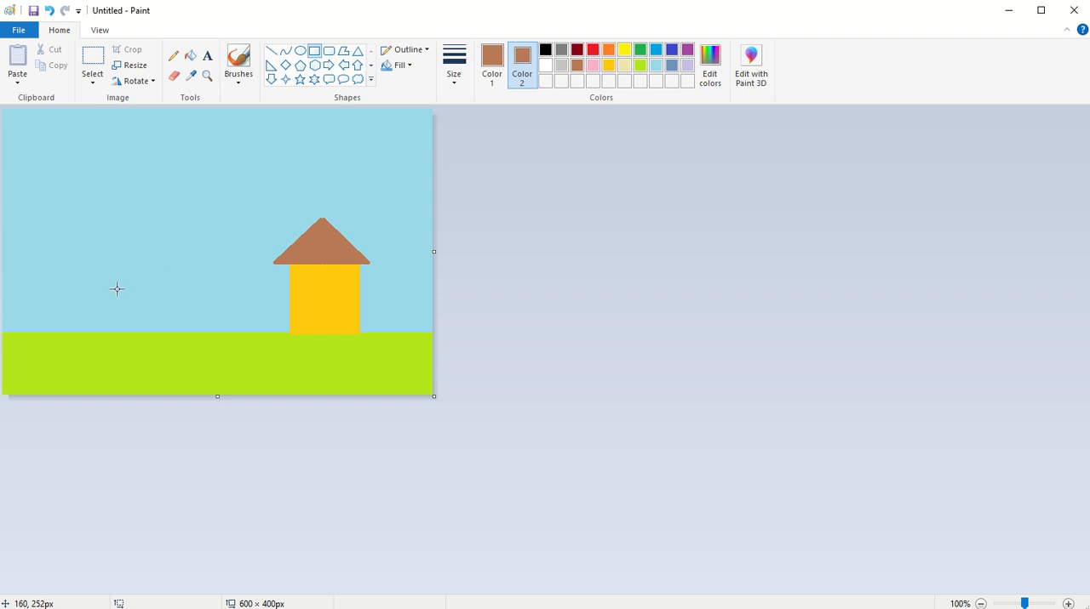
drag(116, 283, 132, 334)
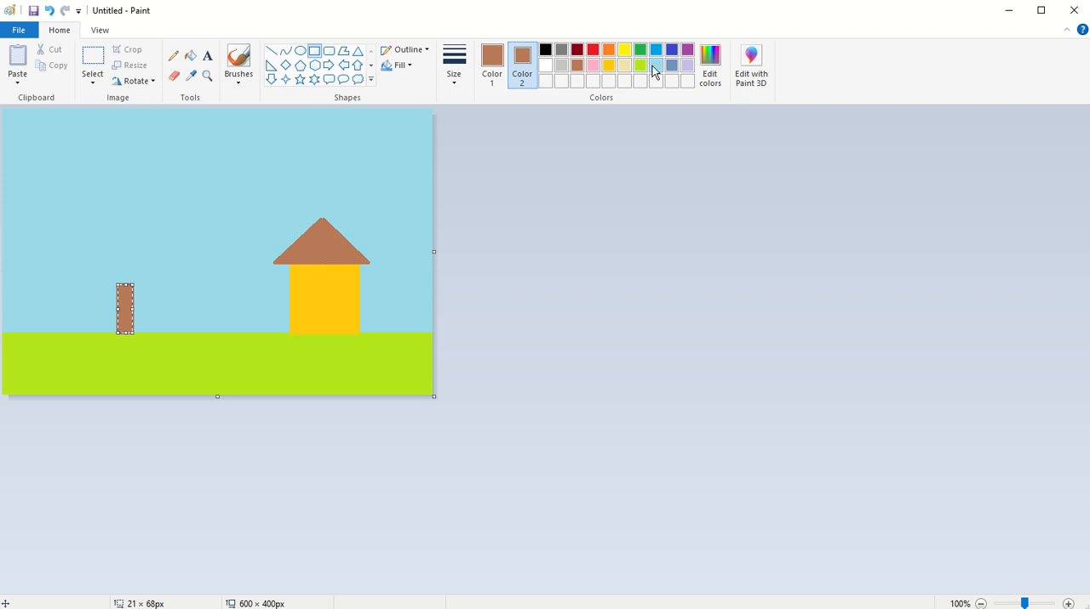
click(643, 53)
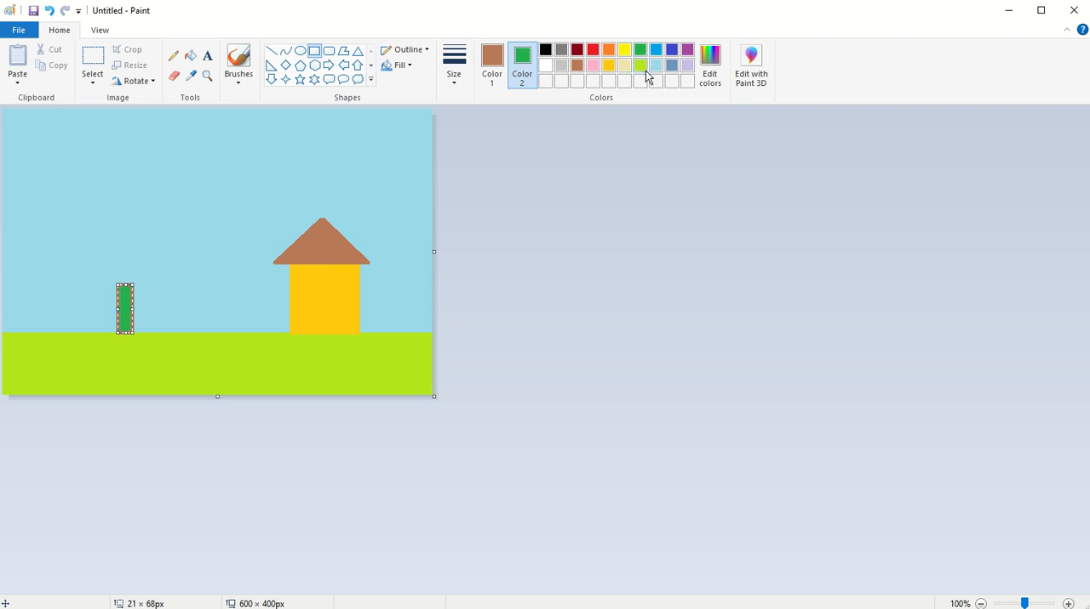
click(492, 62)
click(640, 52)
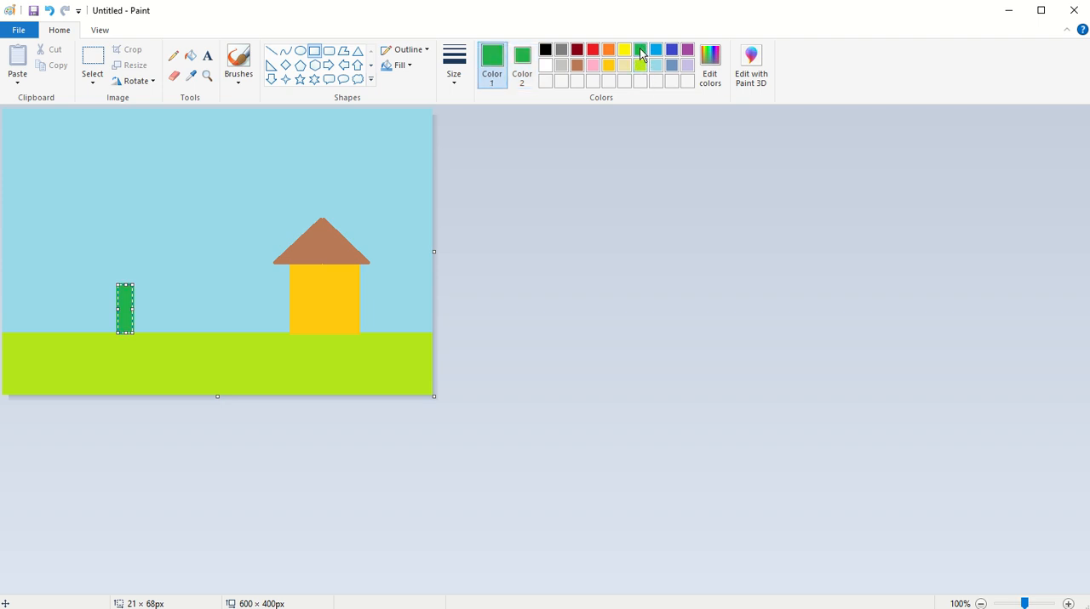
click(246, 68)
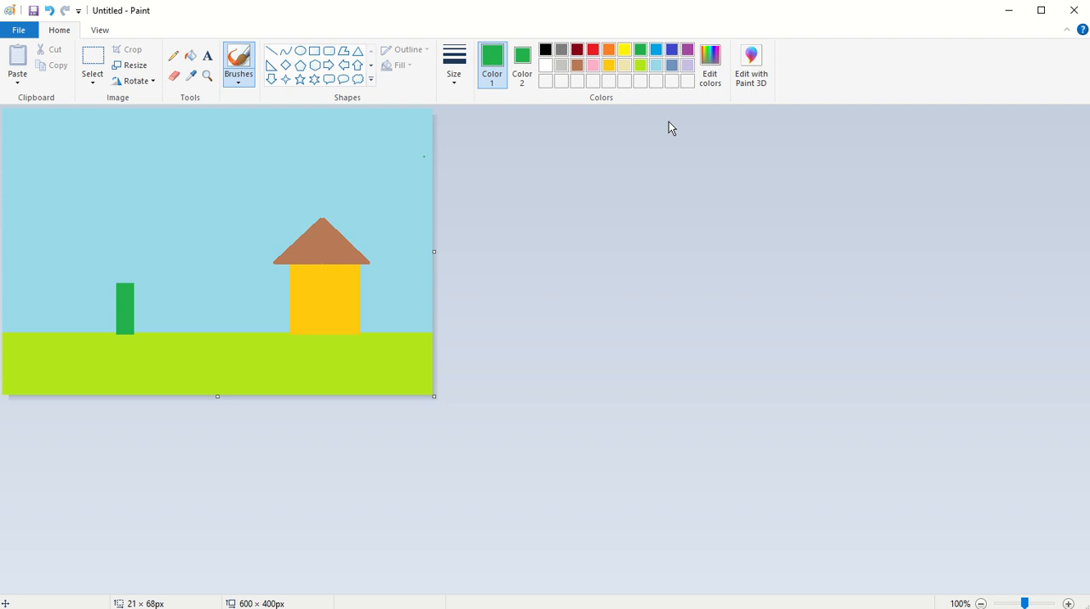
Cover the green upright rectangle with a brown-filled, brown-outlined rectangle about 28 × 69 px as the tree trunk.
click(577, 66)
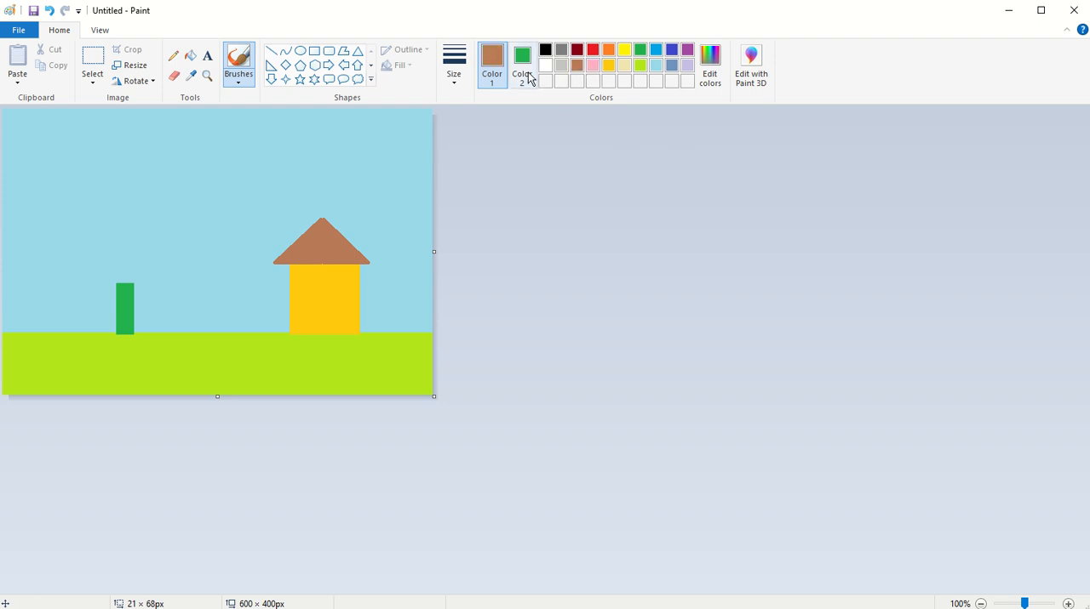
click(525, 70)
click(575, 65)
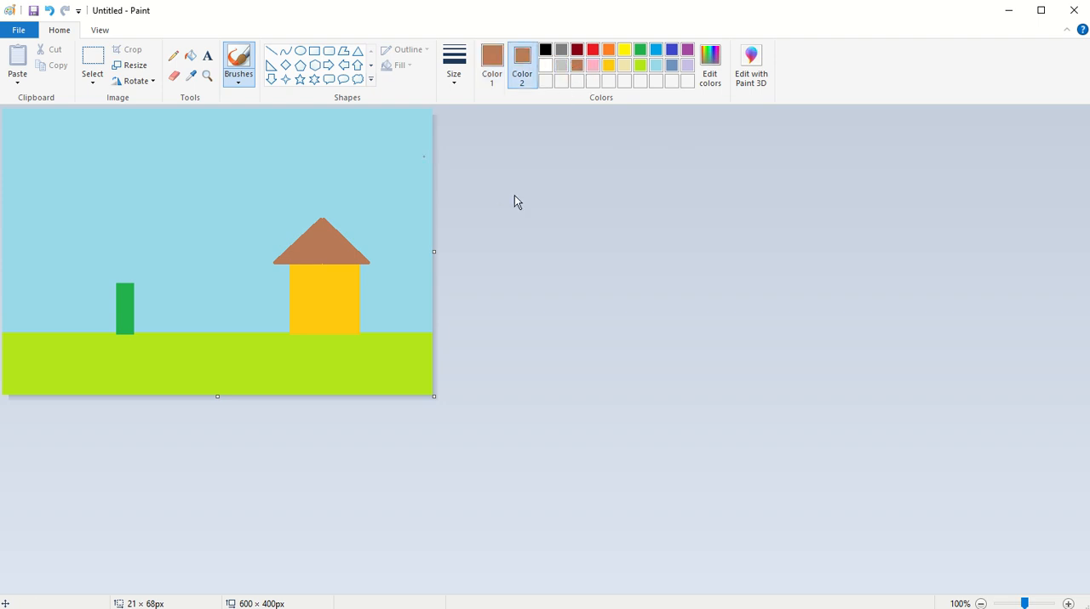
click(314, 51)
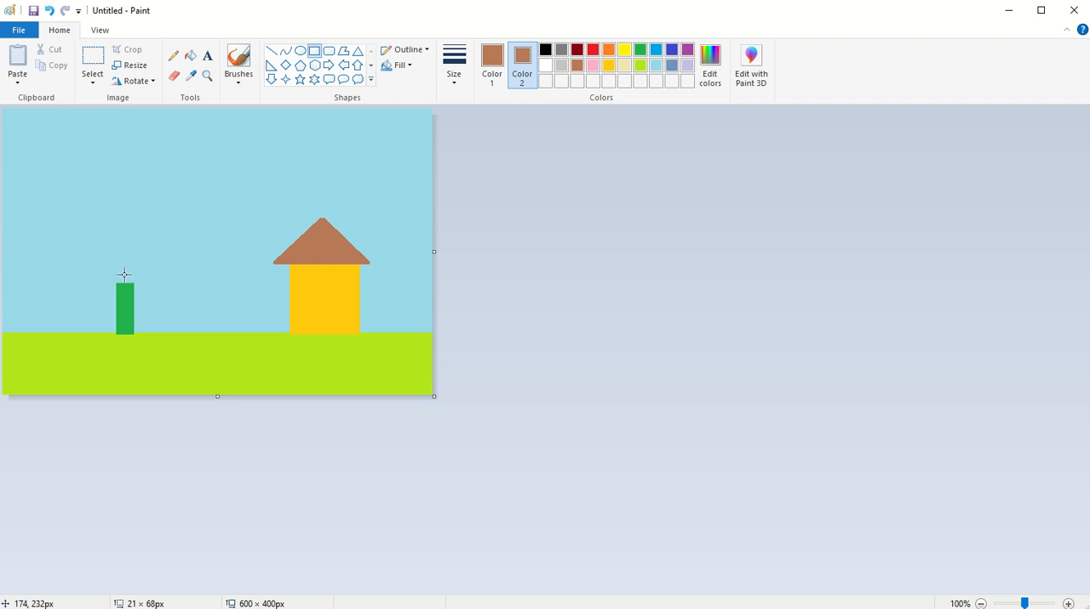
drag(116, 284, 133, 334)
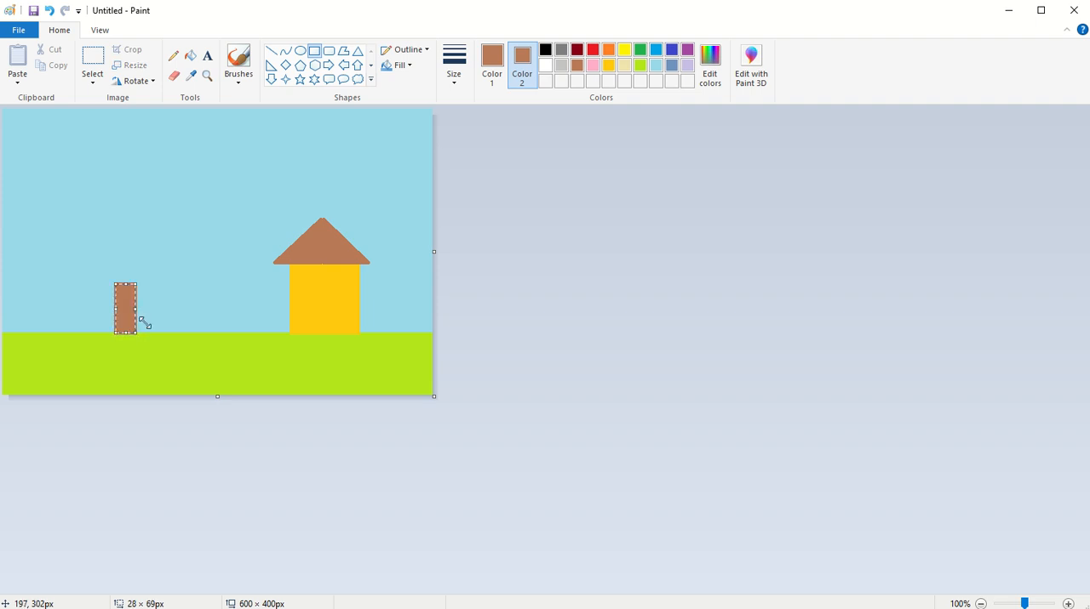
click(179, 306)
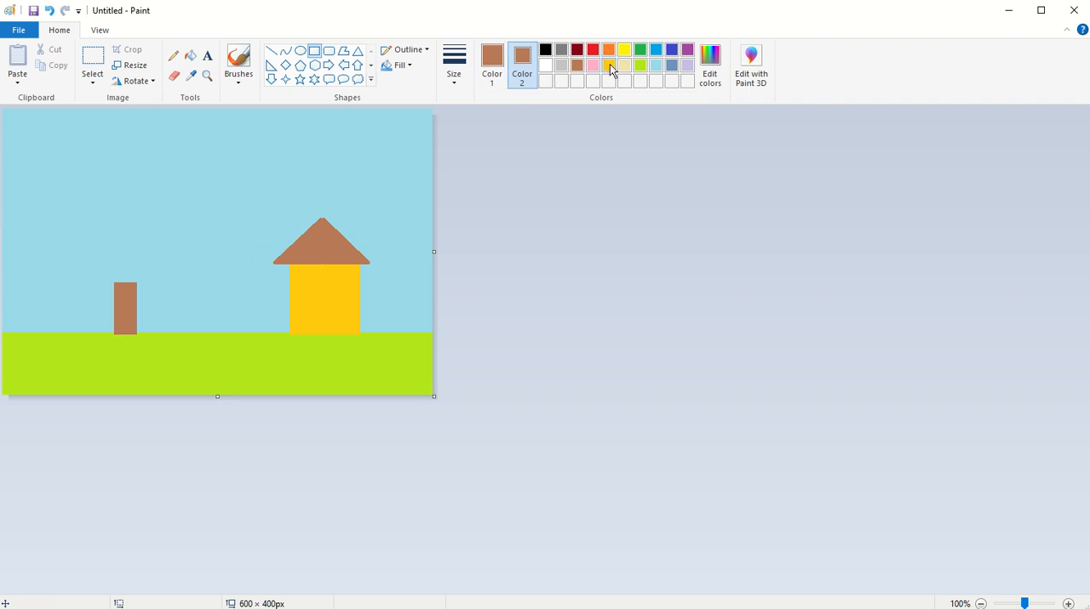
Set both colors to green and brush a closed, bumpy tree crown outline around the top of the trunk.
click(641, 51)
click(499, 67)
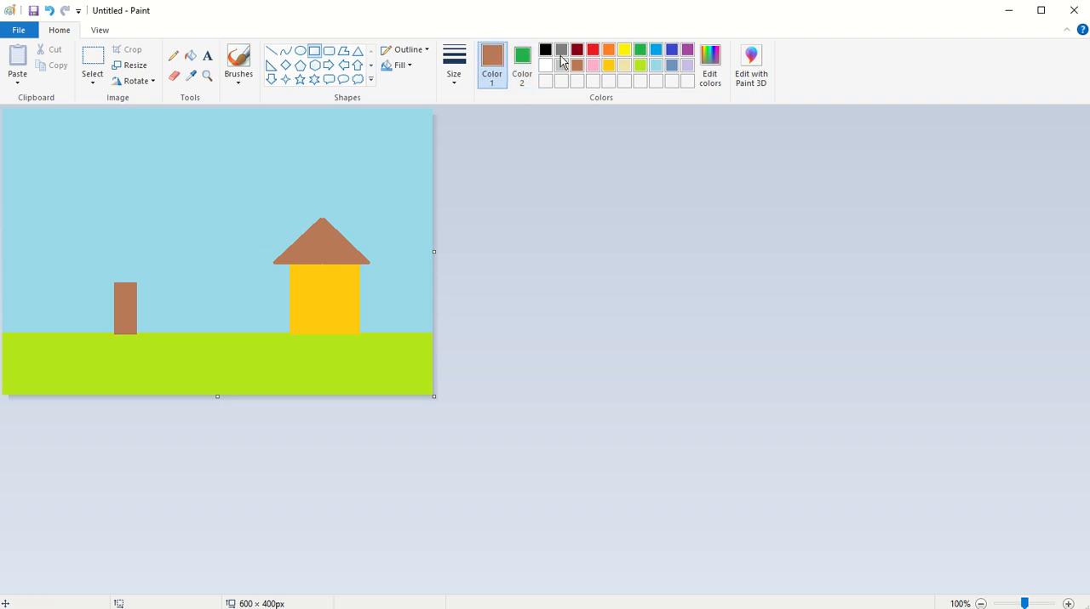
click(642, 53)
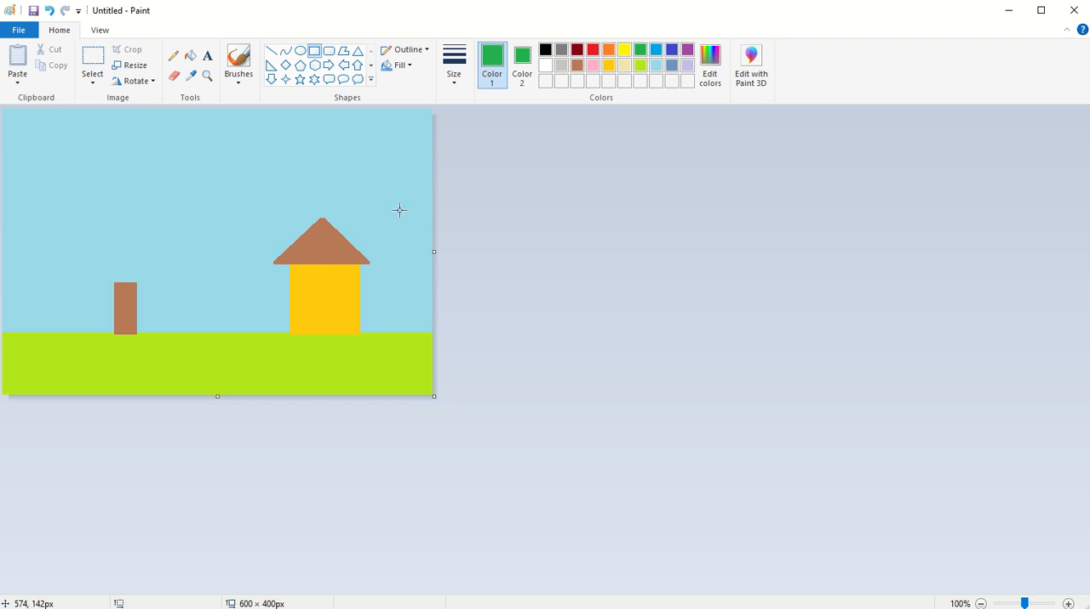
click(241, 60)
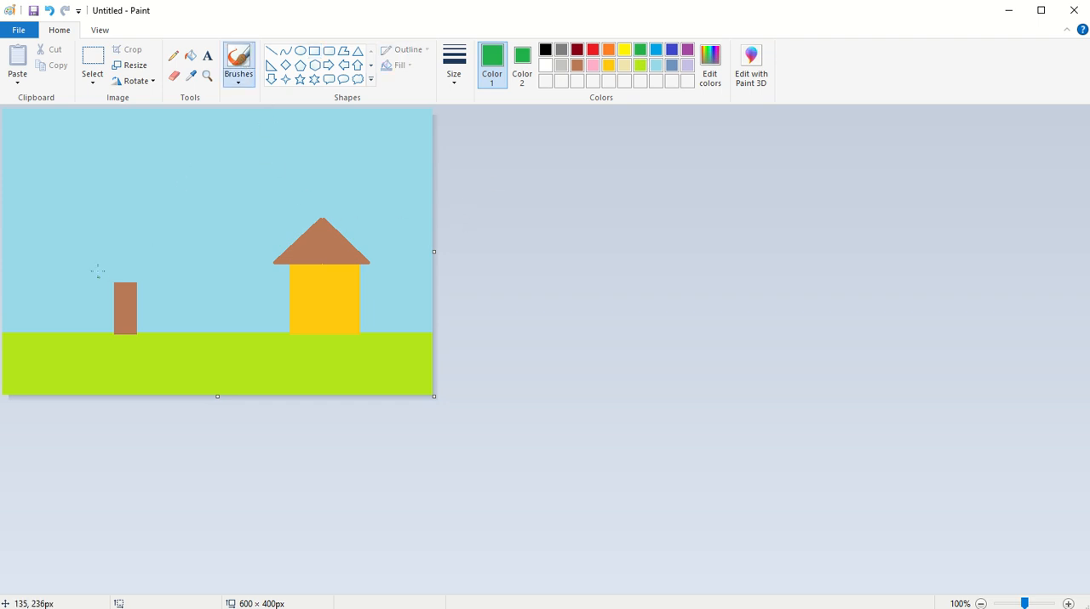
mouse_move(109, 226)
mouse_down()
mouse_move(95, 266)
mouse_move(139, 287)
mouse_move(155, 243)
mouse_move(107, 223)
mouse_up()
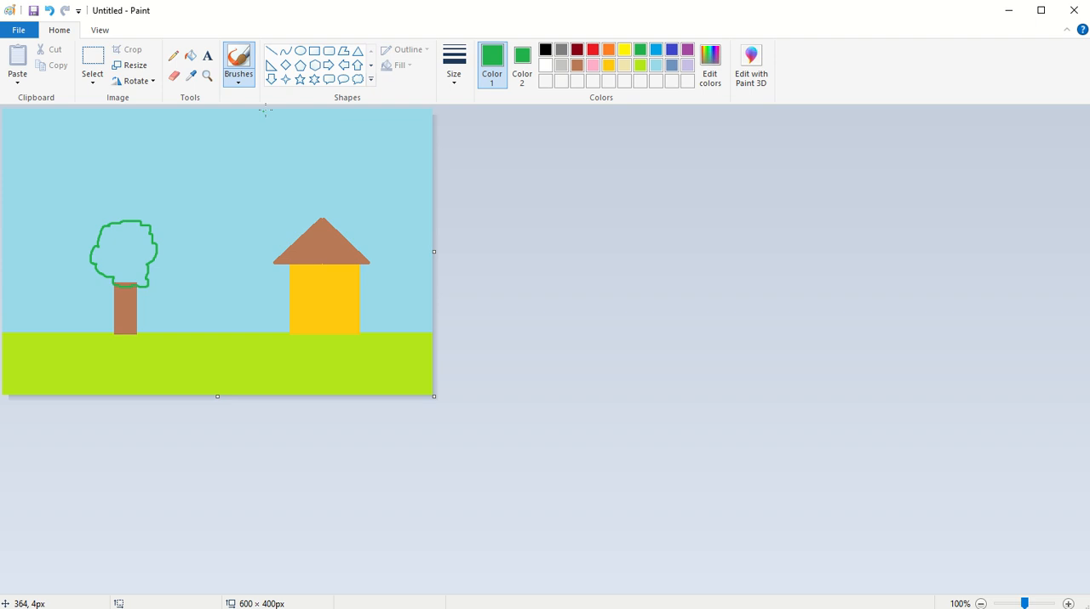
Fill the inside of the tree crown with green, including the strip of brown trunk enclosed by its outline.
click(190, 56)
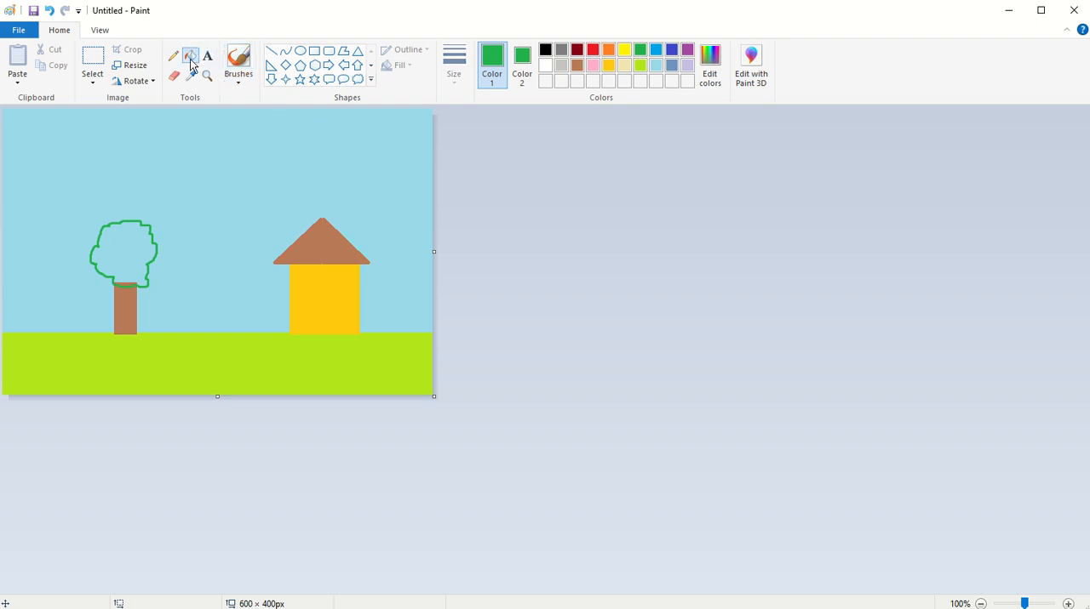
click(117, 254)
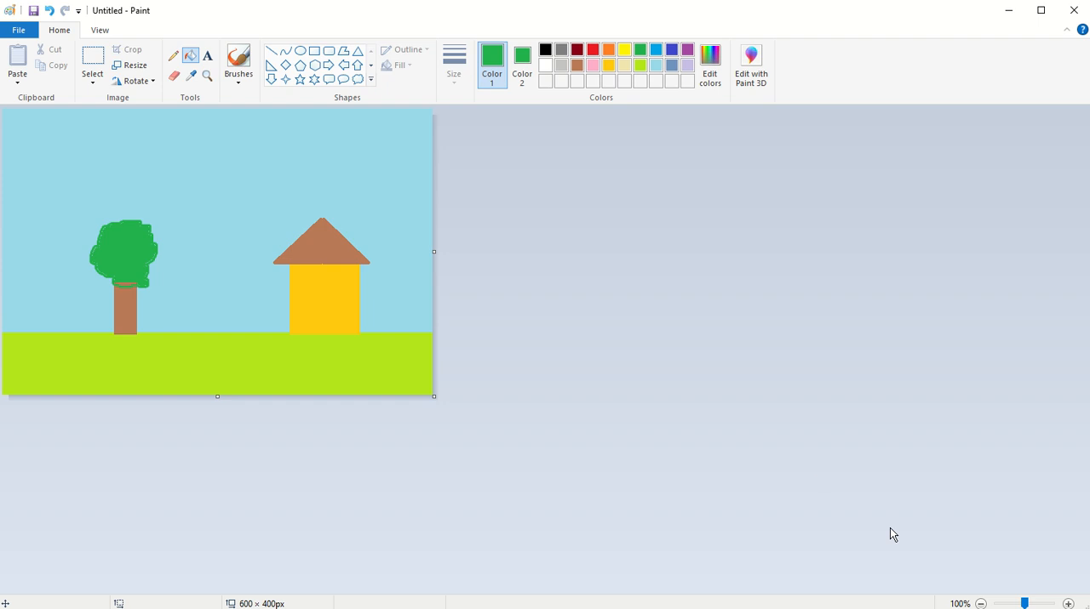
click(1068, 603)
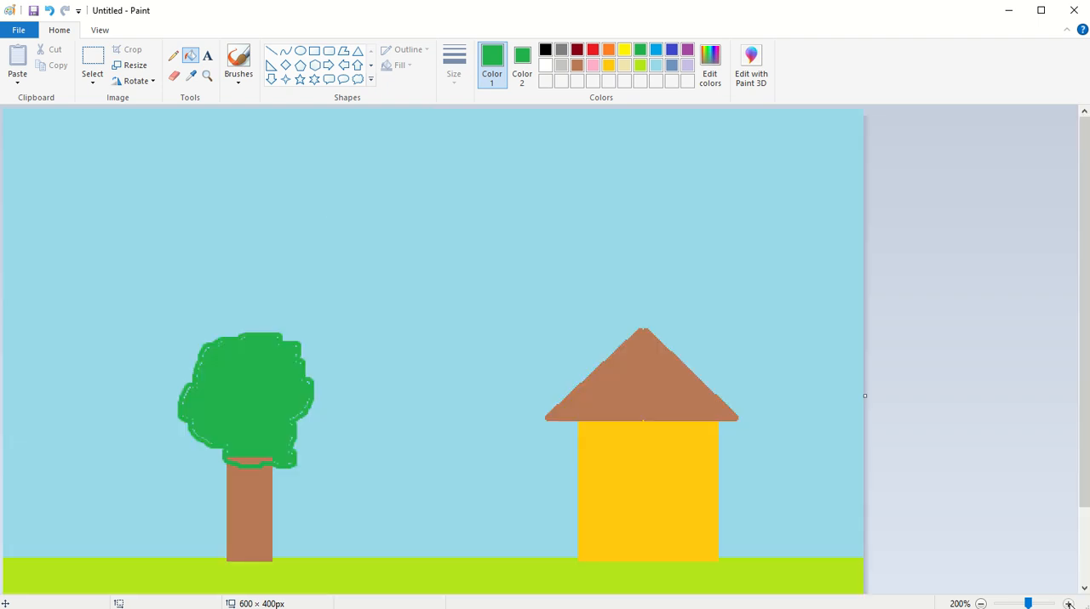
click(1068, 604)
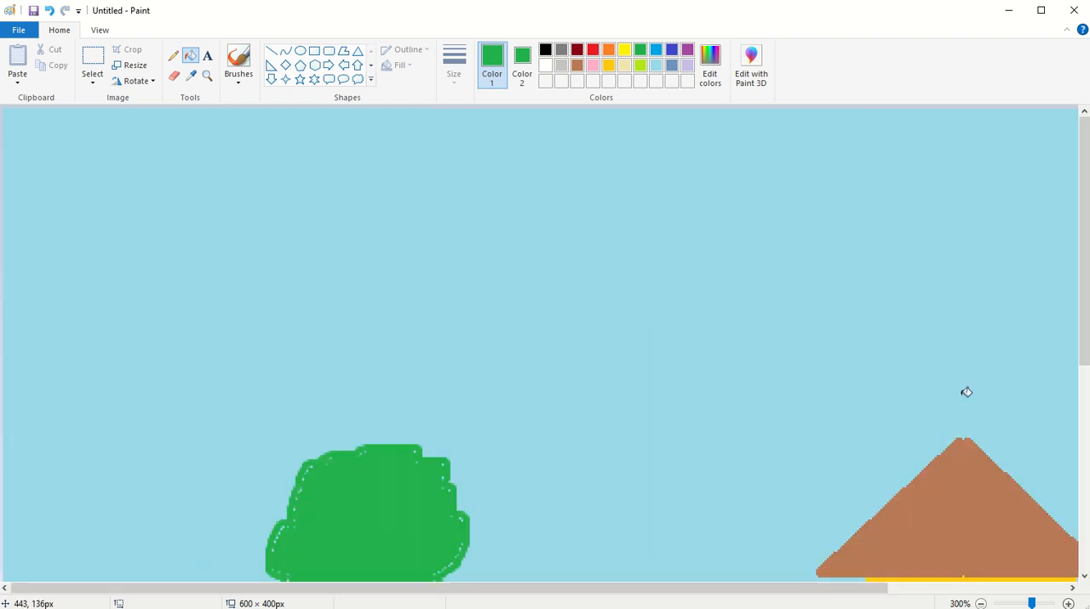
drag(1082, 353, 1075, 470)
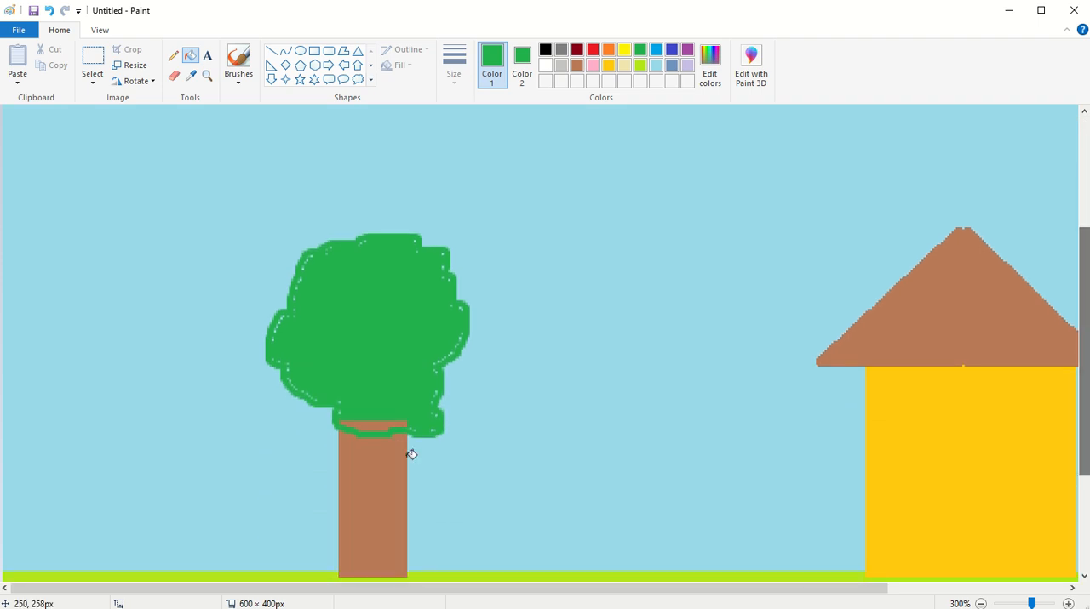
click(372, 423)
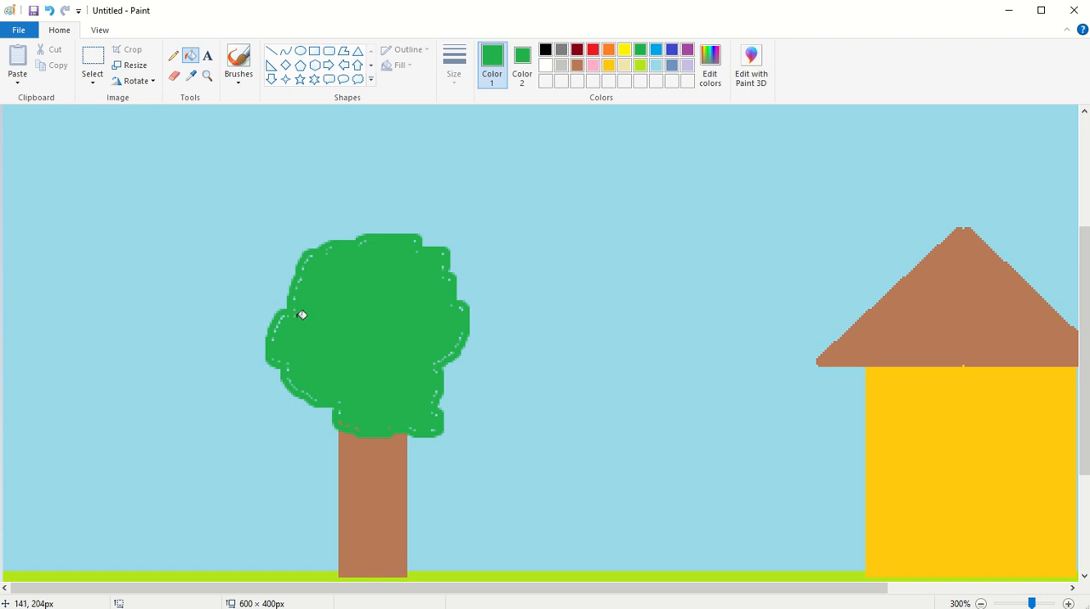
Brush green over the unfilled specks along the edges of the tree crown.
click(246, 64)
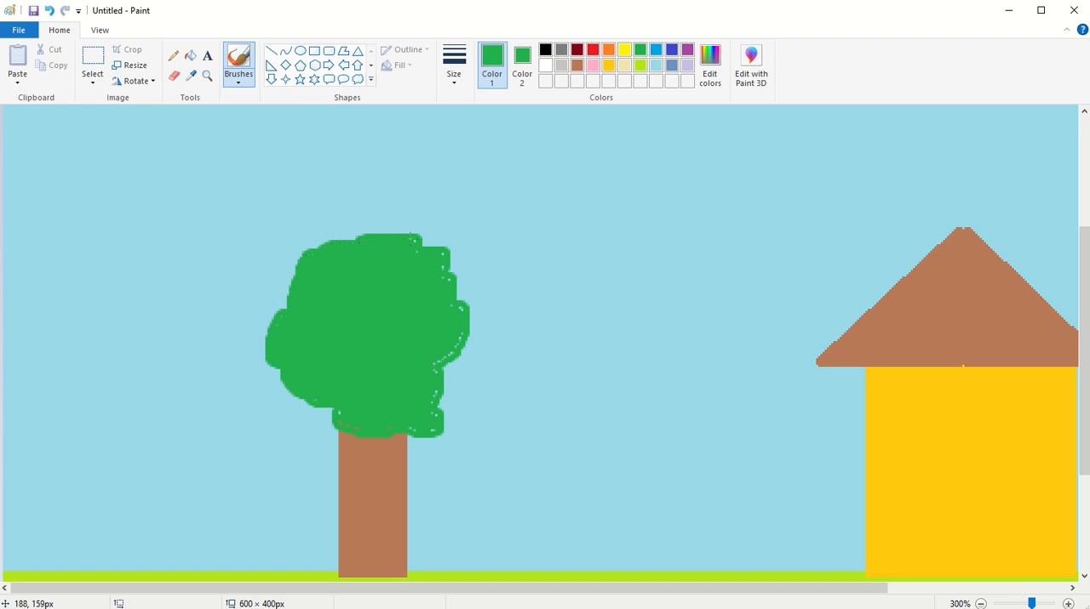
drag(412, 234, 423, 242)
drag(467, 319, 447, 353)
mouse_move(435, 372)
mouse_down()
mouse_move(431, 435)
mouse_move(410, 440)
mouse_up()
click(981, 604)
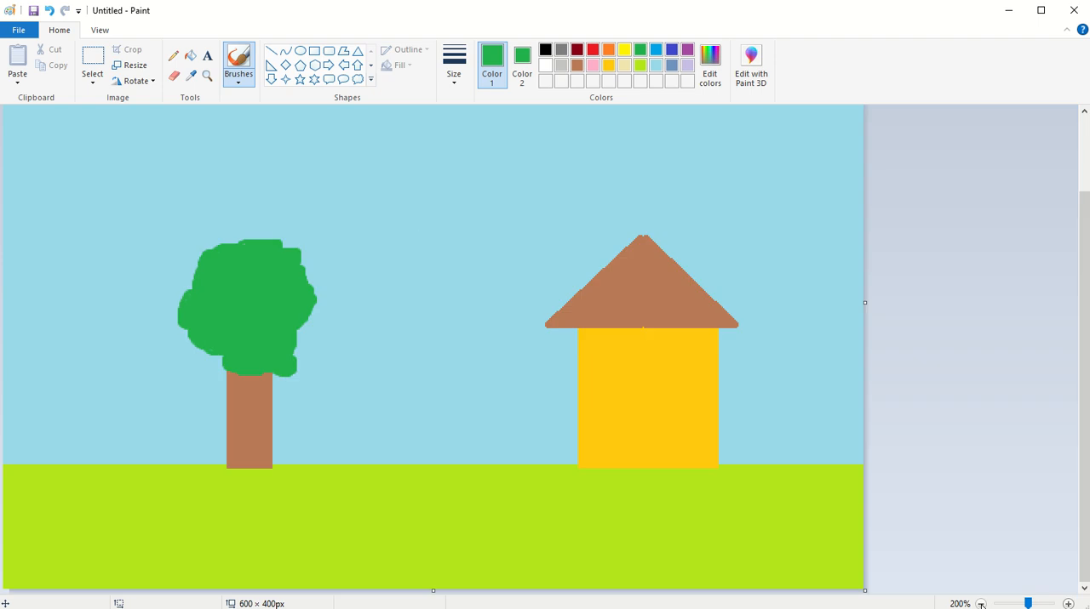